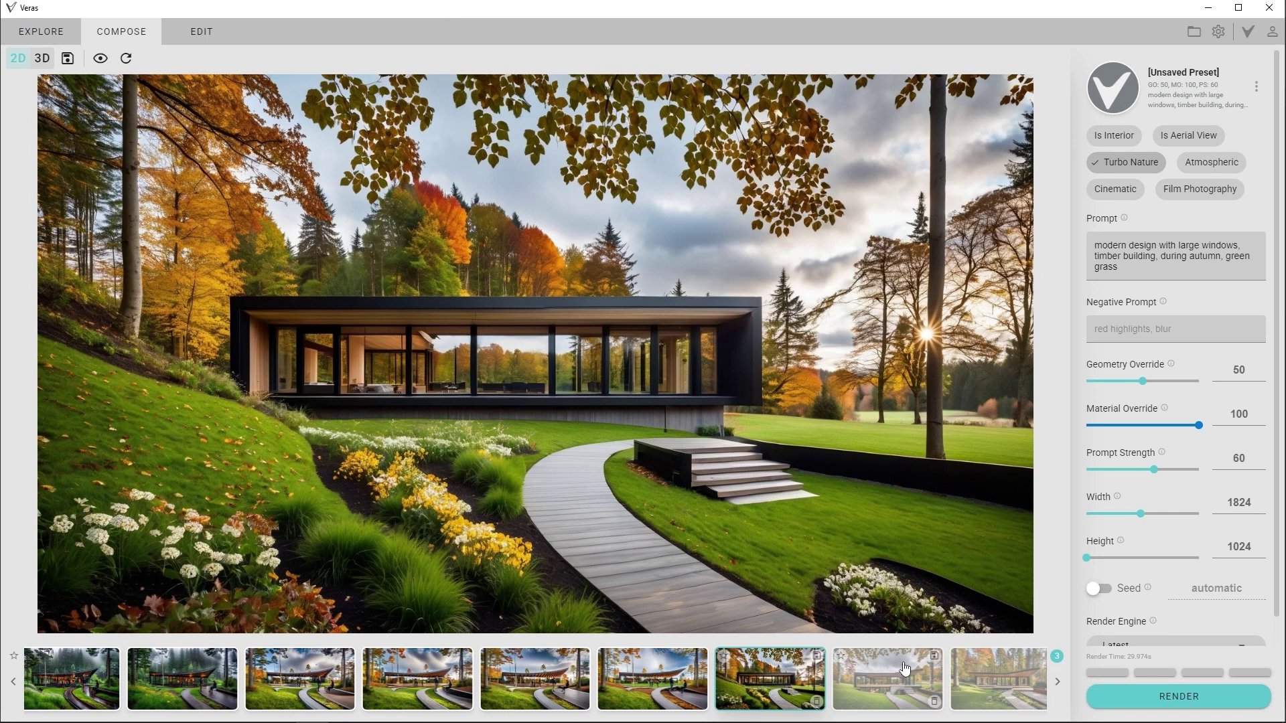
Review the remaining autumn renderings of the timber building one after another, advancing through the thumbnails to the last result
{"action": "left_click", "coordinate": [904, 668]}
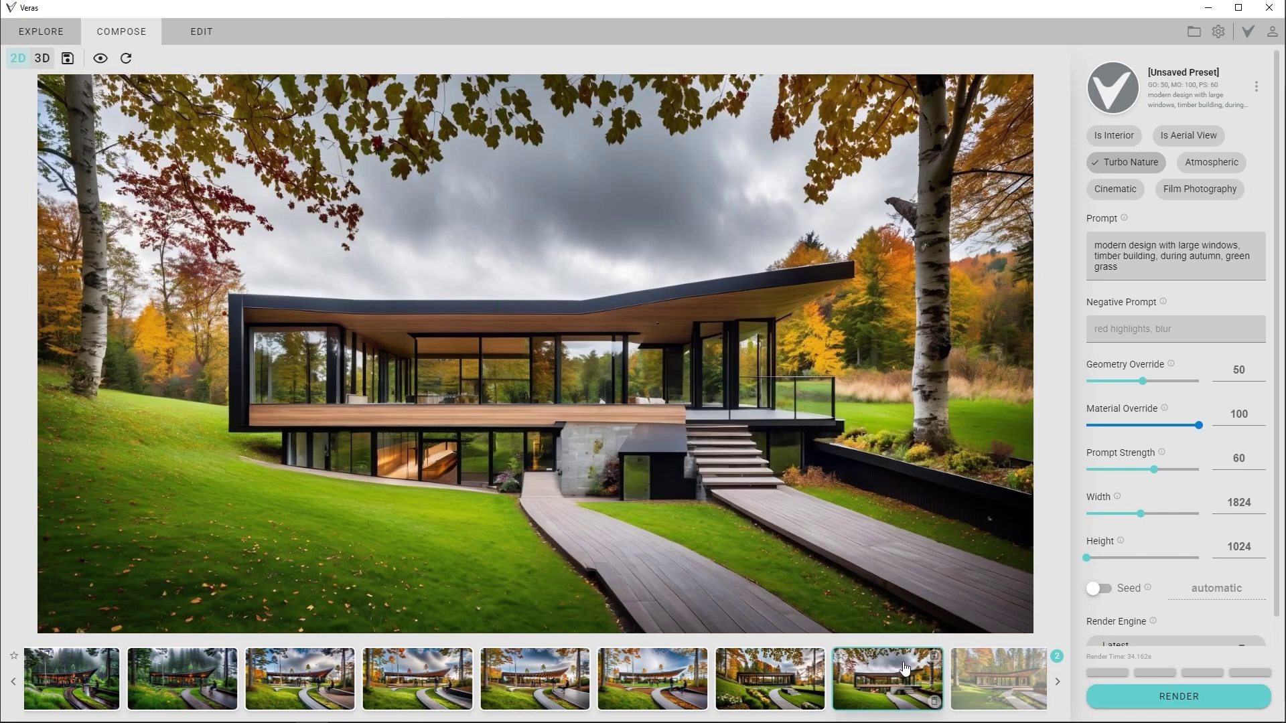
{"action": "left_click", "coordinate": [996, 675]}
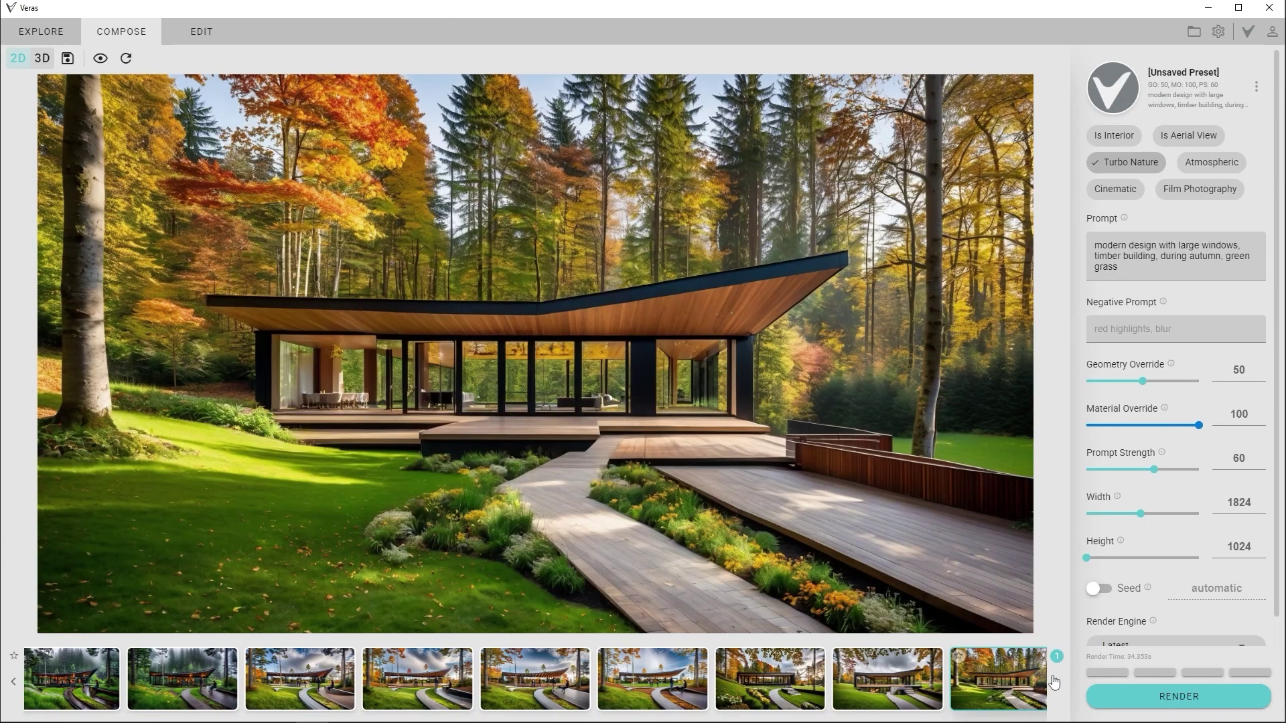
{"action": "left_click", "coordinate": [1057, 680]}
{"action": "left_click", "coordinate": [1008, 682]}
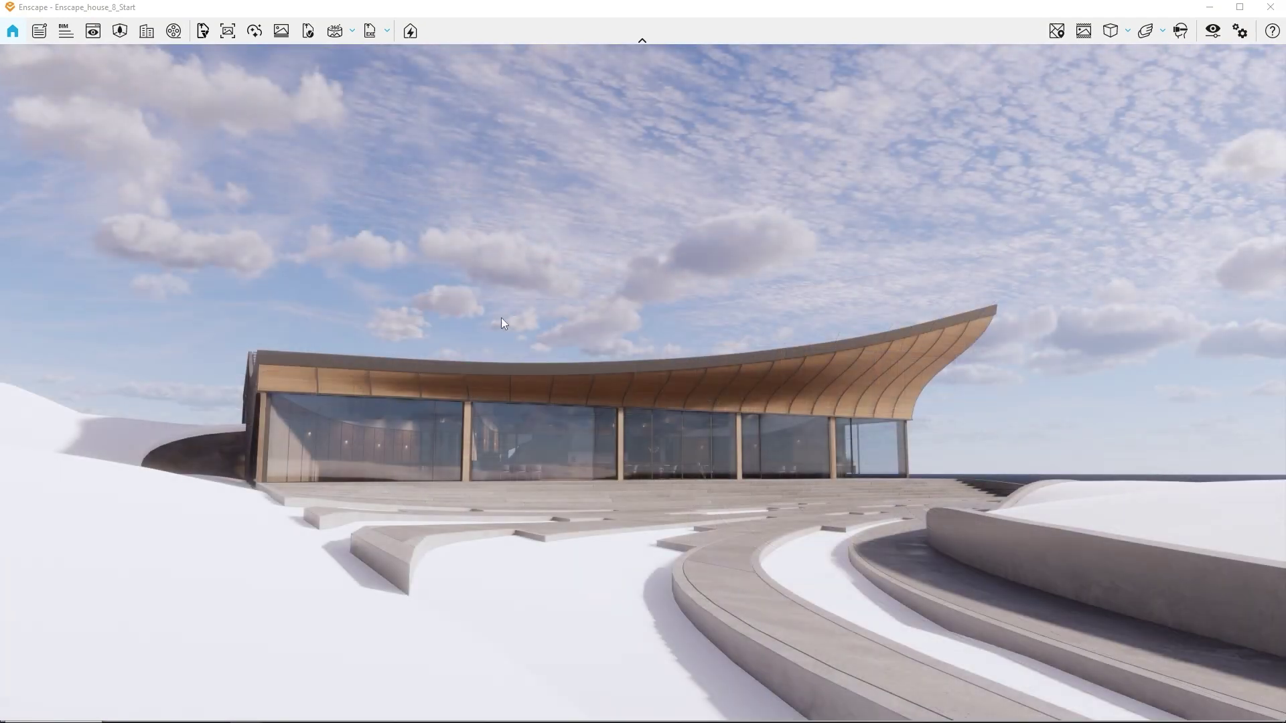
Switch from the Enscape view to Veras and render a single image of the house with the Timber Autumn Realistic preset
{"action": "left_click", "coordinate": [201, 31]}
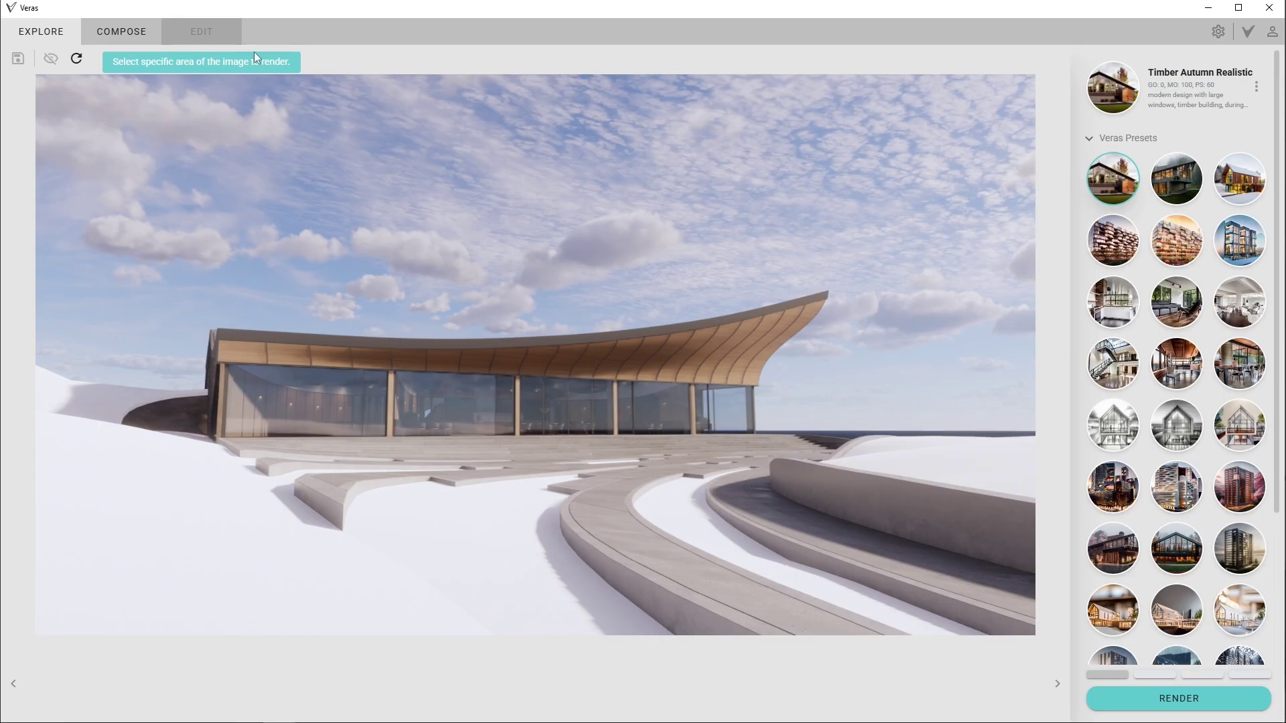
{"action": "left_click", "coordinate": [1236, 243]}
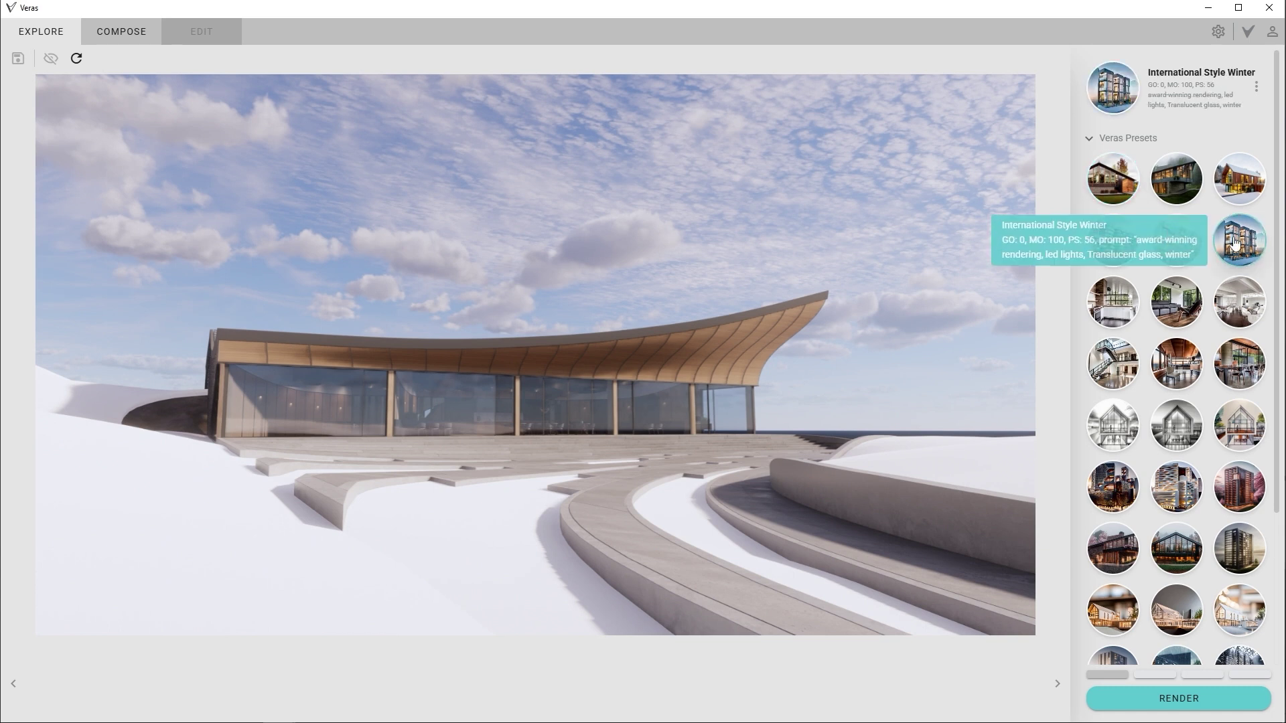
{"action": "left_click", "coordinate": [1167, 177]}
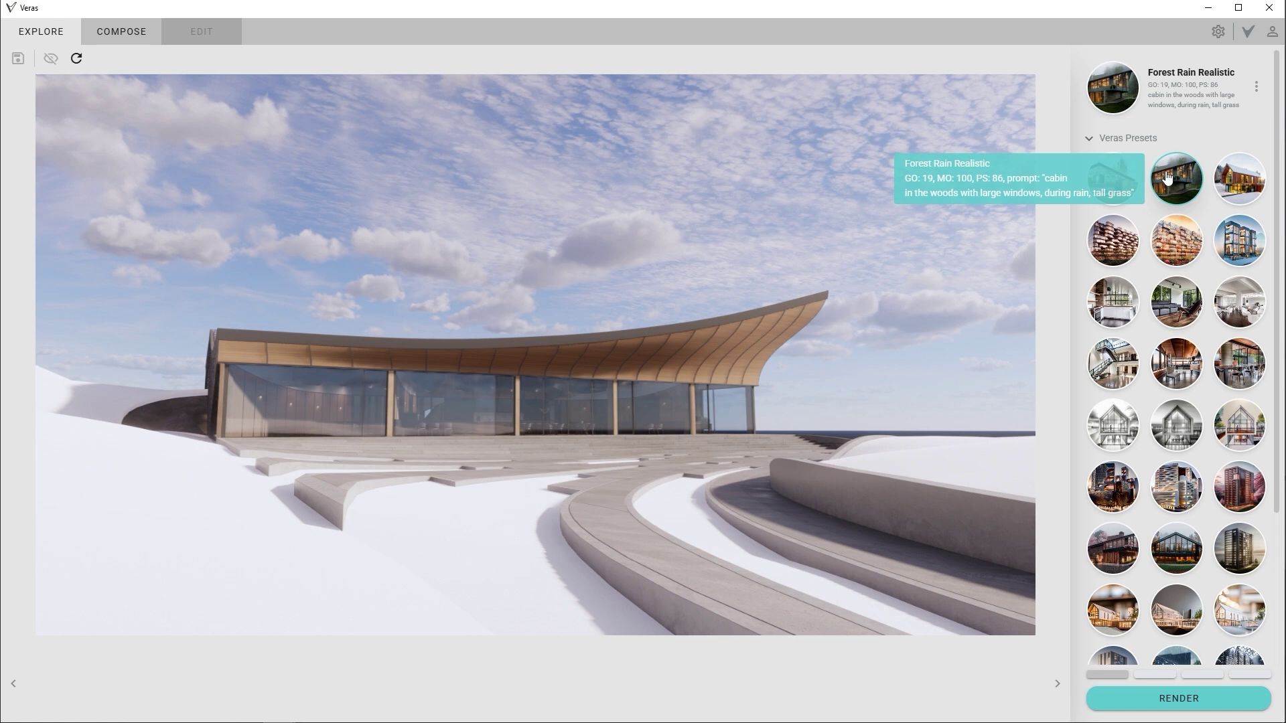
{"action": "left_click", "coordinate": [1116, 183]}
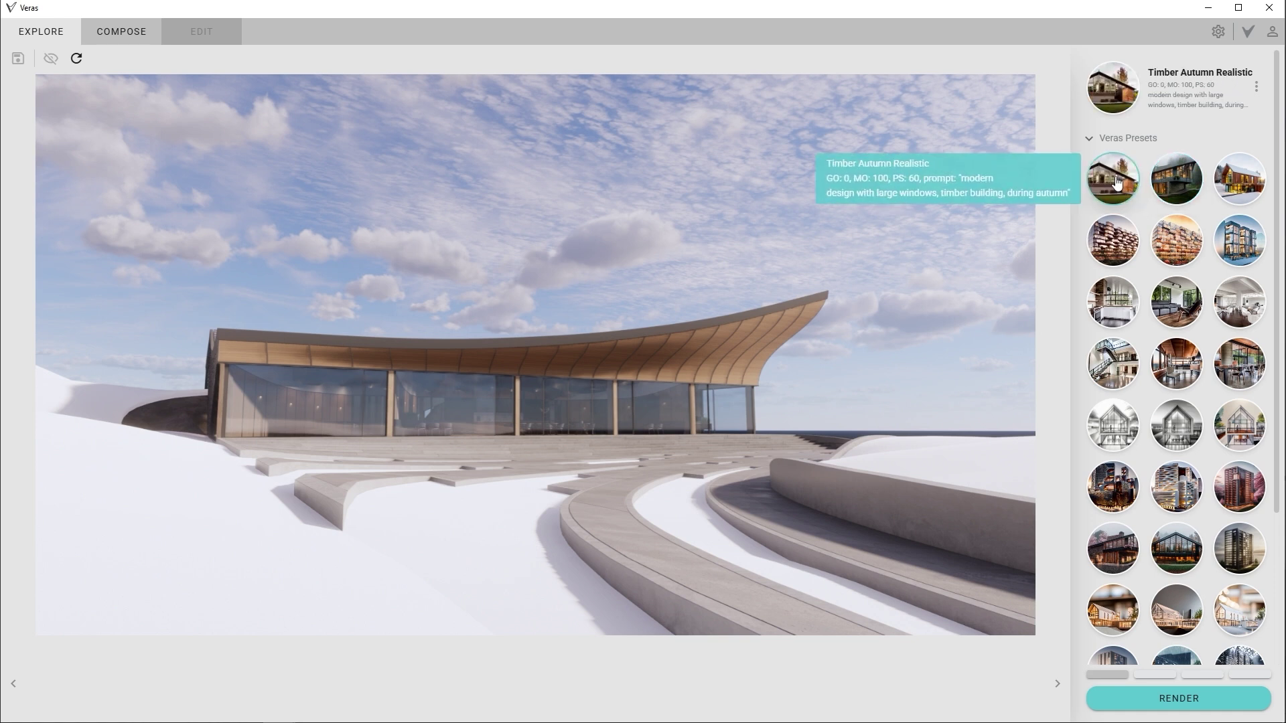
{"action": "left_click", "coordinate": [1162, 699]}
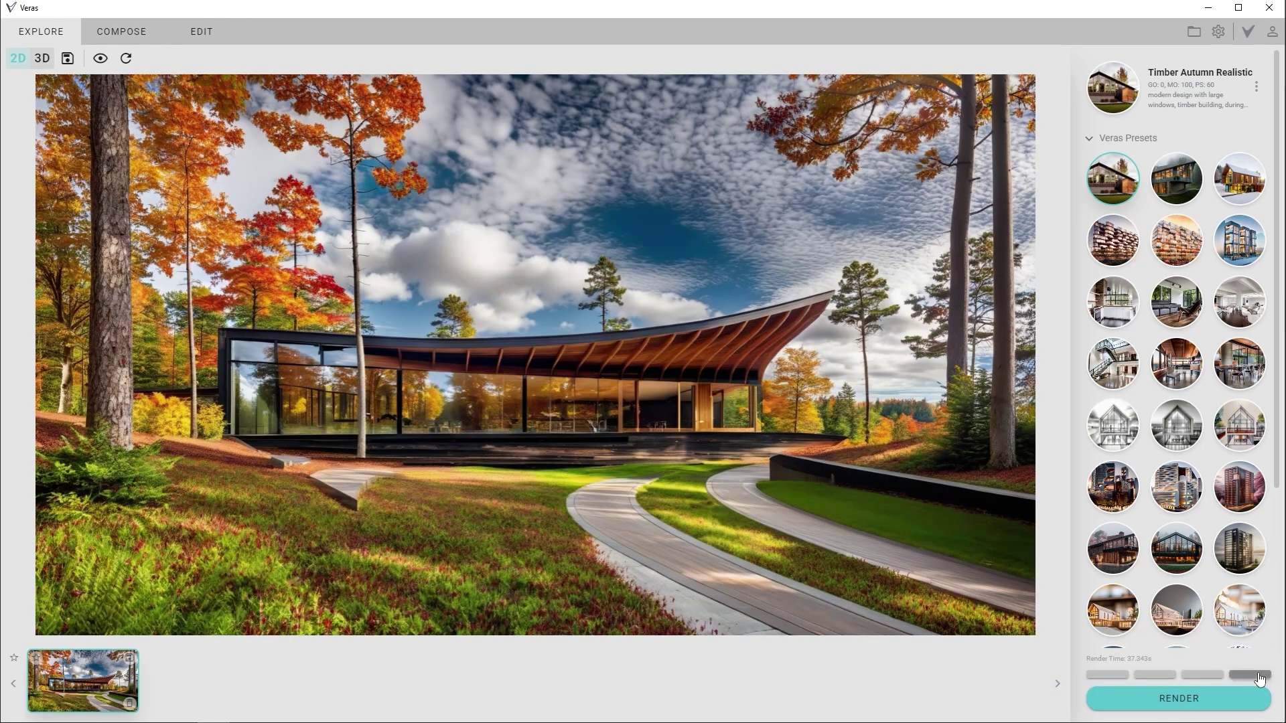
Render four variations of the house with the Forest Rain Realistic preset and view each one
{"action": "left_click", "coordinate": [1172, 189]}
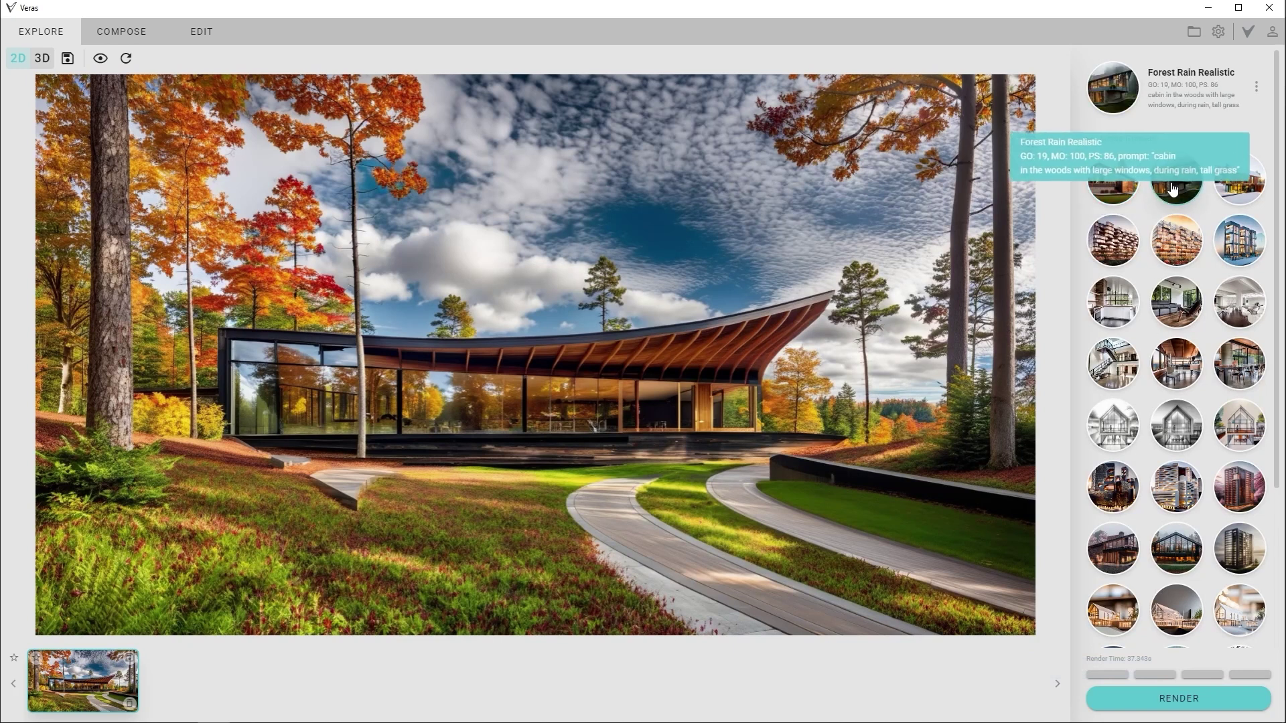
{"action": "left_click", "coordinate": [1153, 700]}
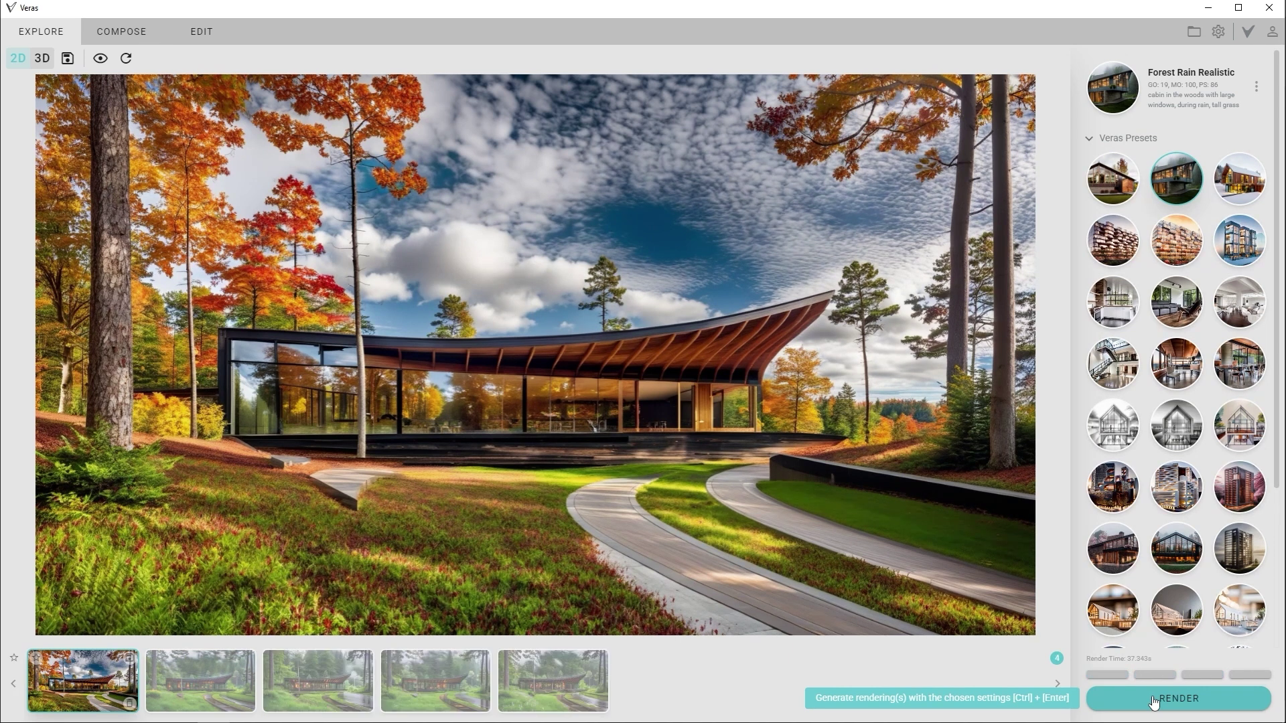
{"action": "left_click", "coordinate": [214, 674]}
{"action": "left_click", "coordinate": [322, 680]}
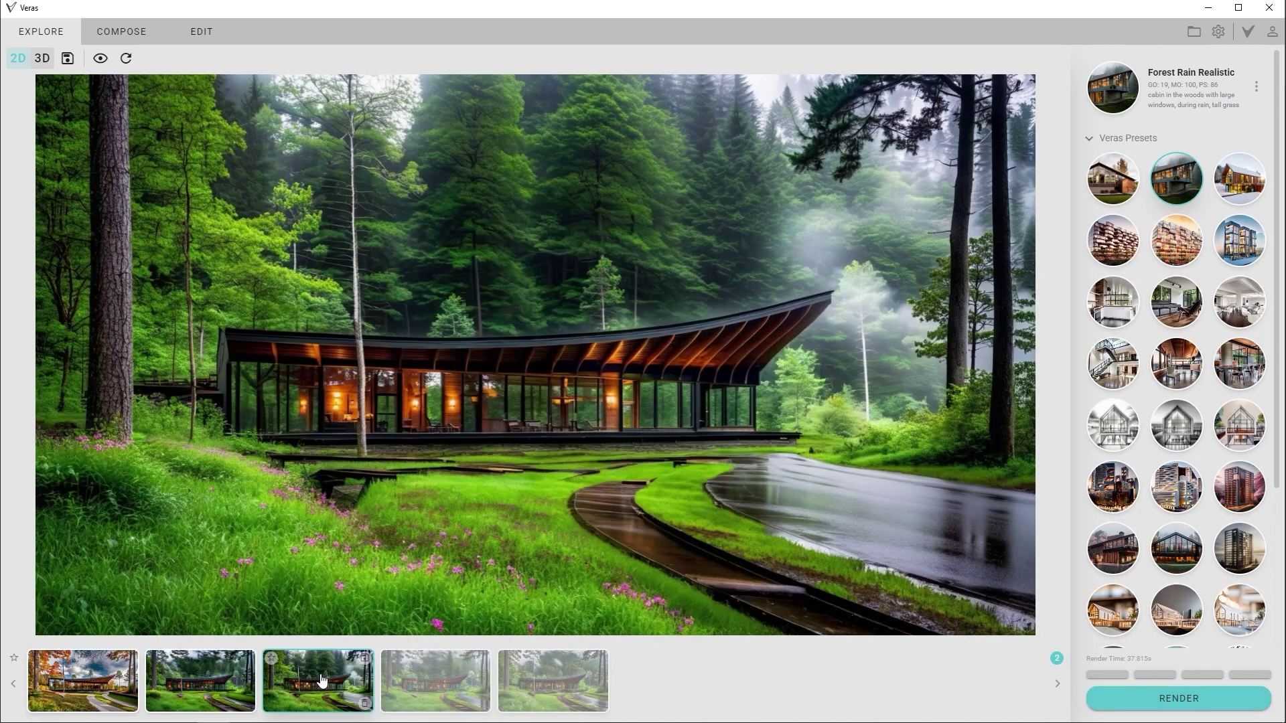
{"action": "left_click", "coordinate": [431, 682]}
{"action": "left_click", "coordinate": [542, 682]}
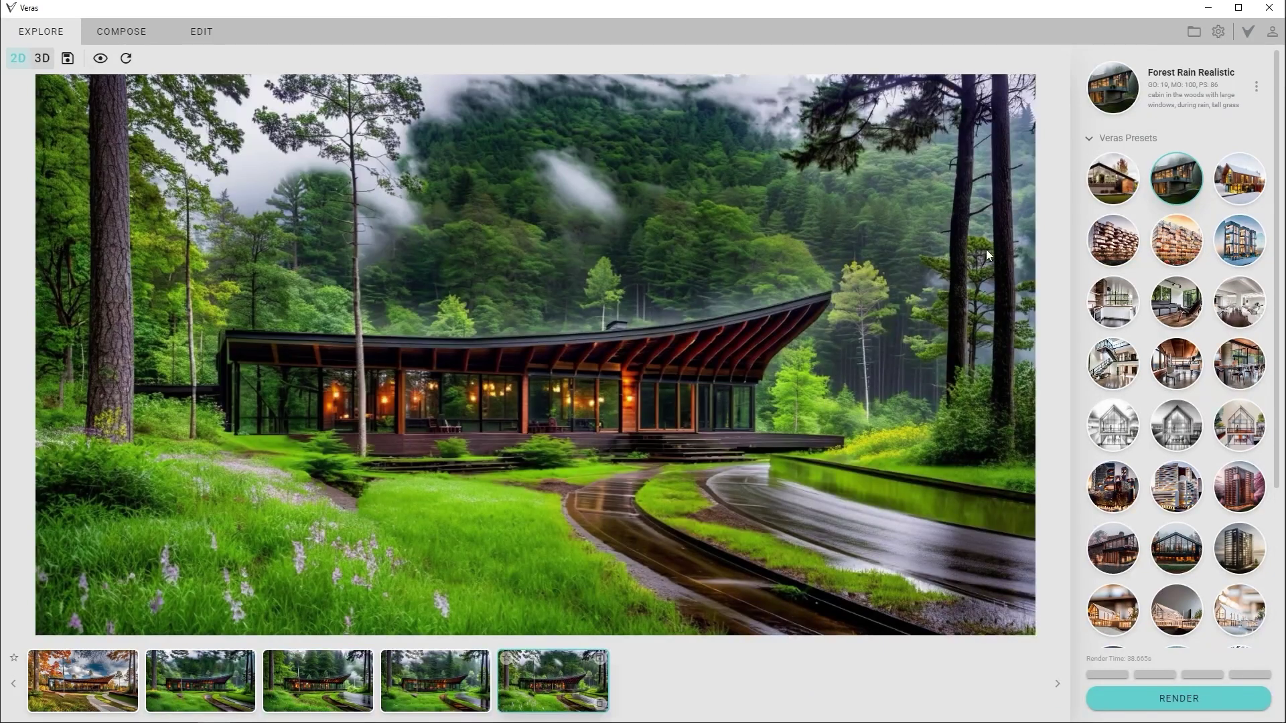
Render four variations with the Timber Autumn Realistic preset and "green grass" added to its prompt, and view the results
{"action": "left_click", "coordinate": [1104, 186]}
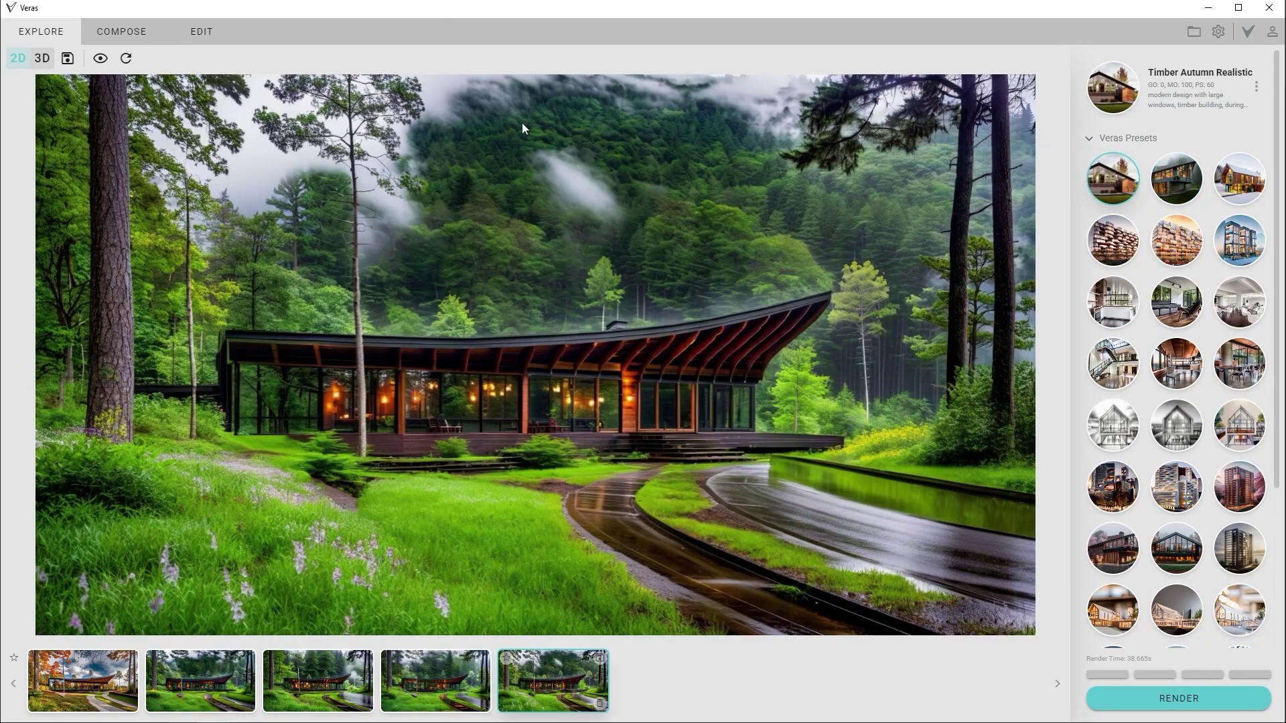
{"action": "left_click", "coordinate": [137, 37]}
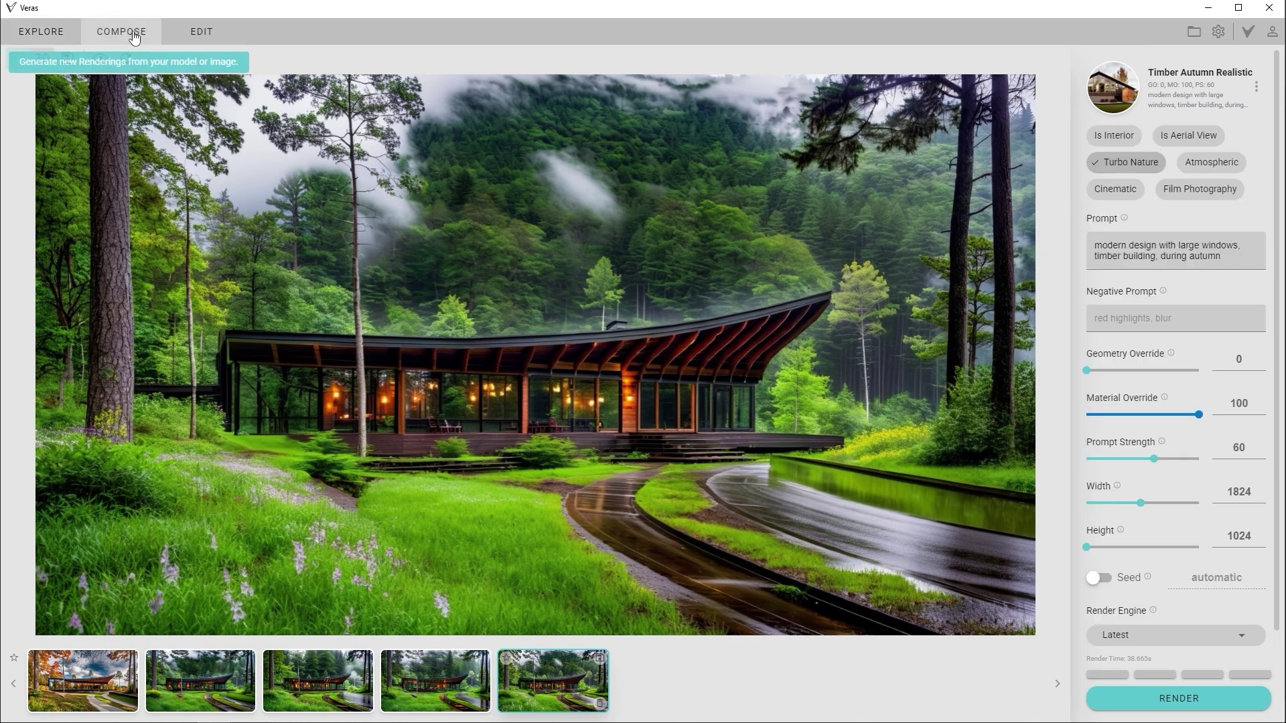
{"action": "left_click", "coordinate": [1221, 258]}
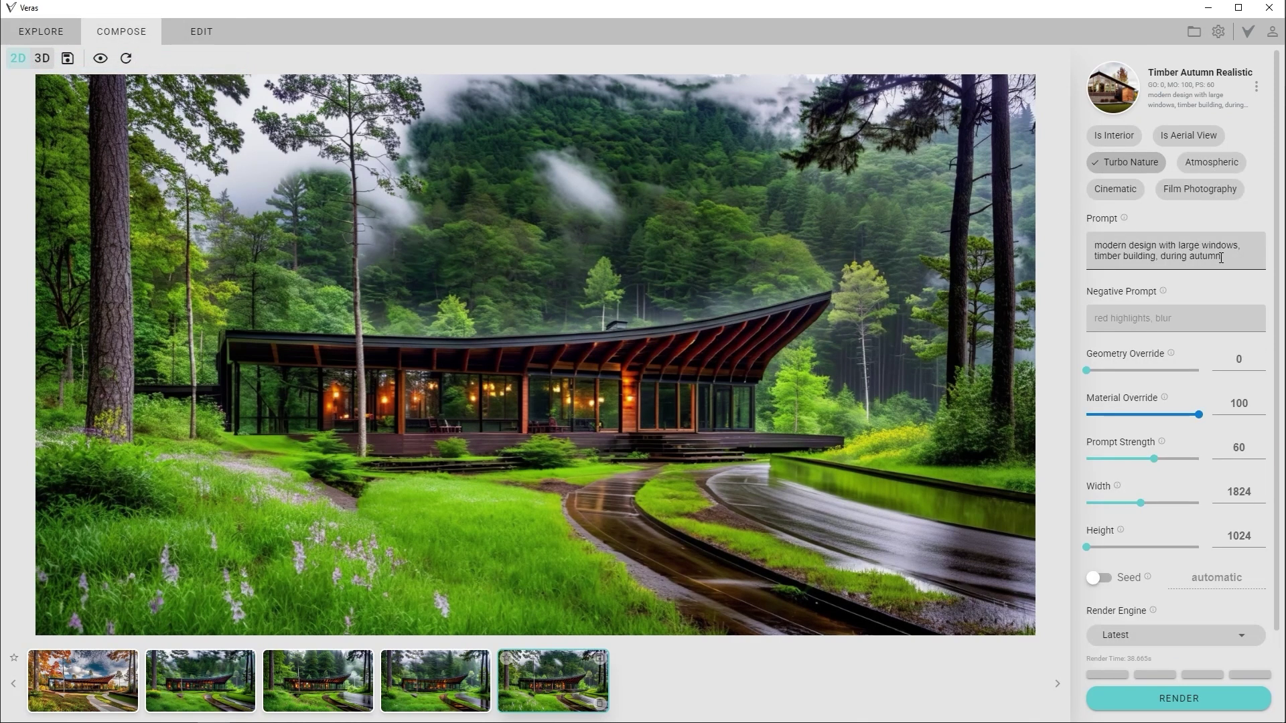
{"action": "type", "text": "green grass"}
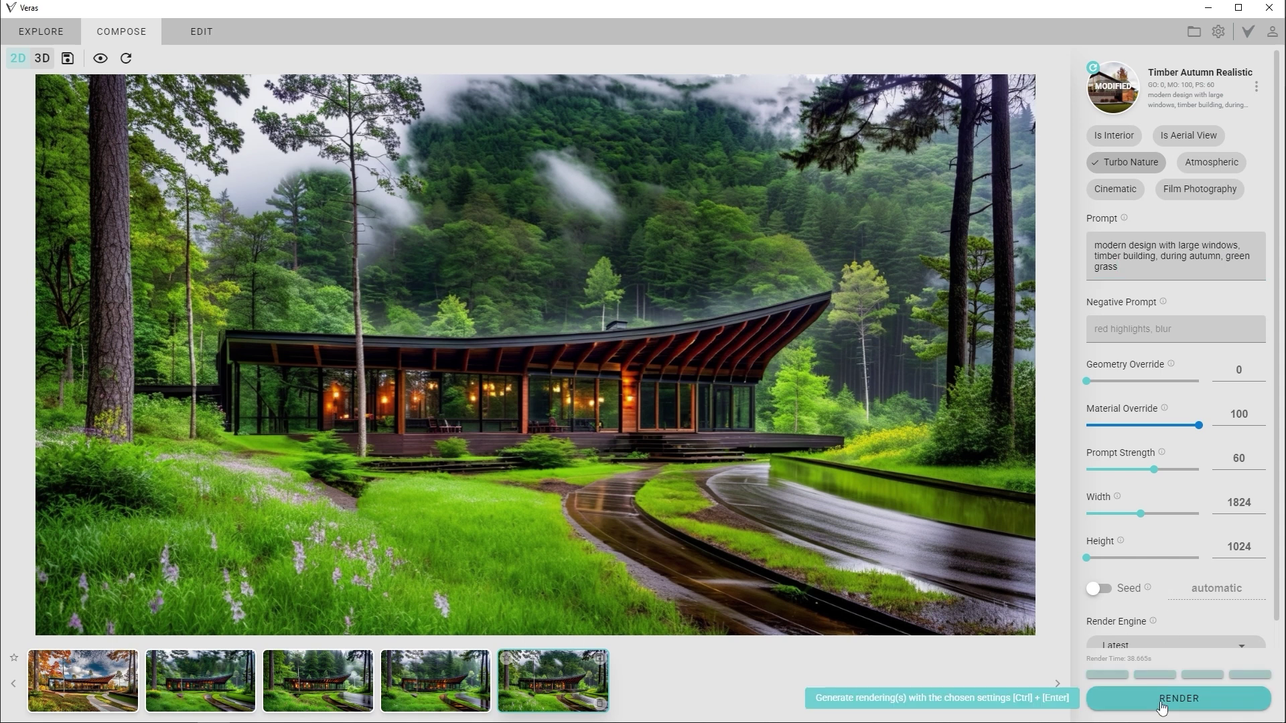
{"action": "left_click", "coordinate": [1162, 707]}
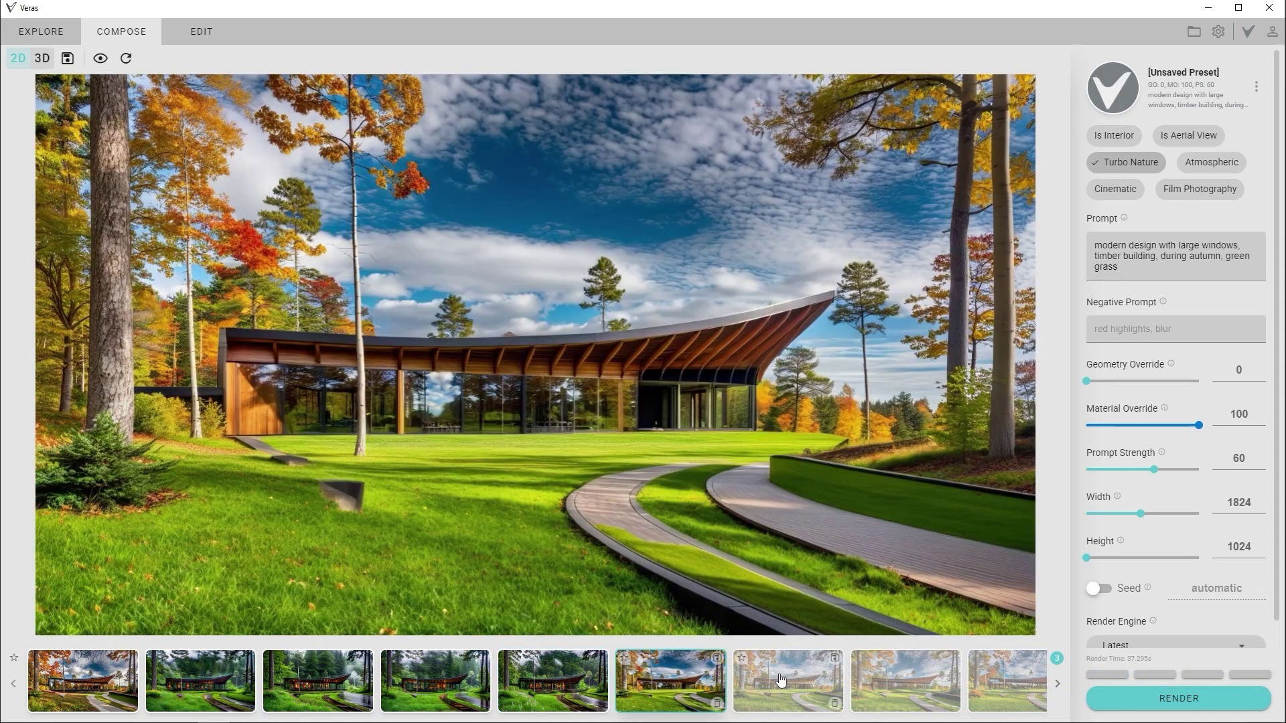
{"action": "left_click", "coordinate": [791, 680]}
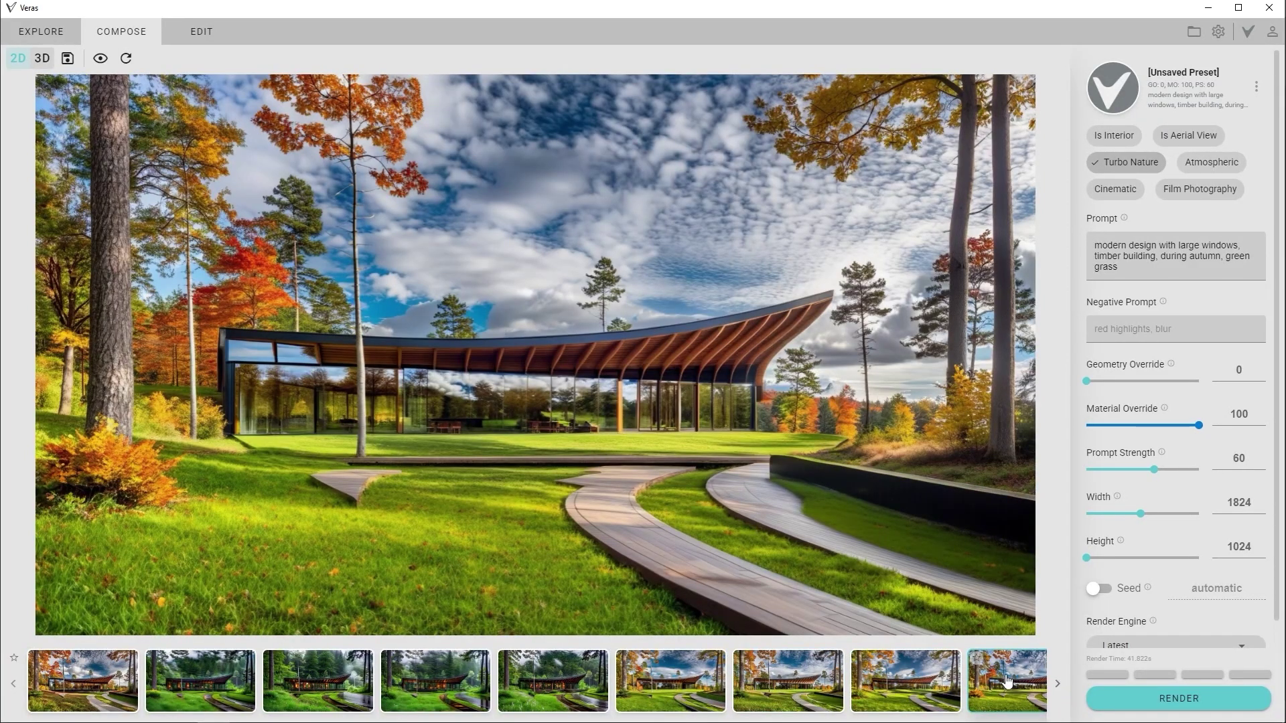
Set Geometry Override to 50 and render four more variations of the autumn green-grass design
{"action": "left_click_drag", "start_coordinate": [1086, 382], "coordinate": [1144, 384]}
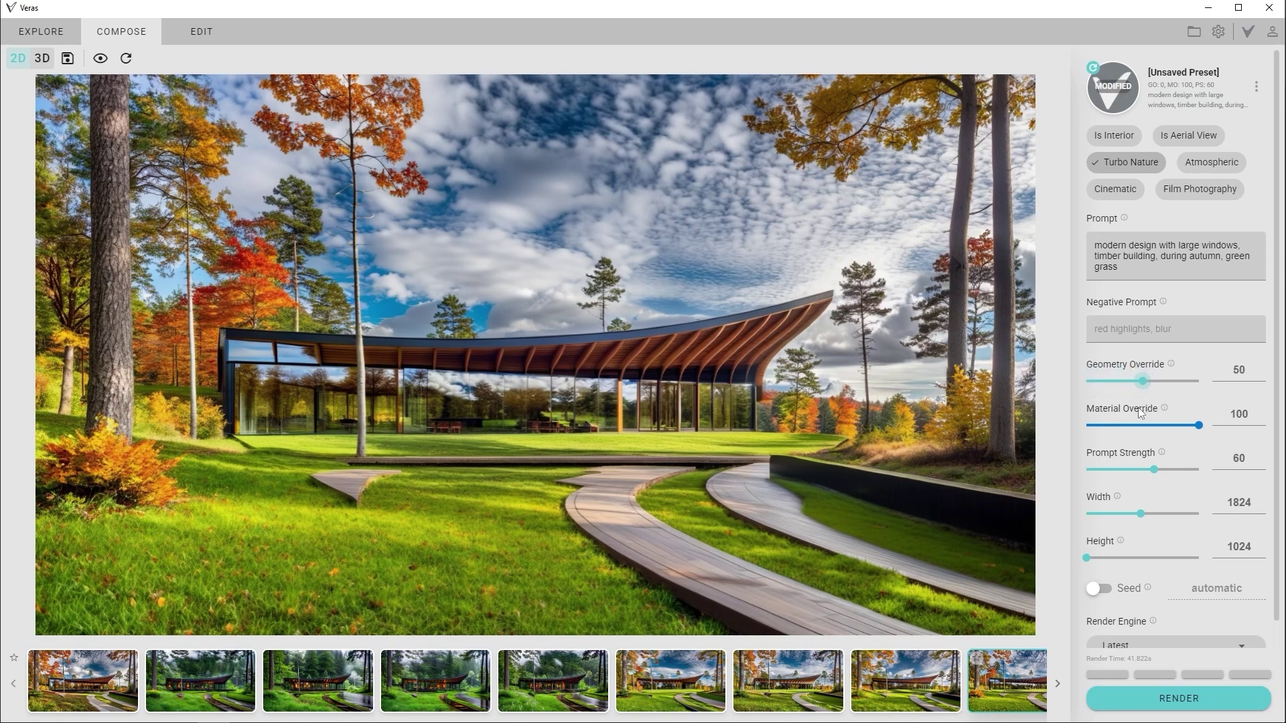
{"action": "left_click", "coordinate": [1148, 702]}
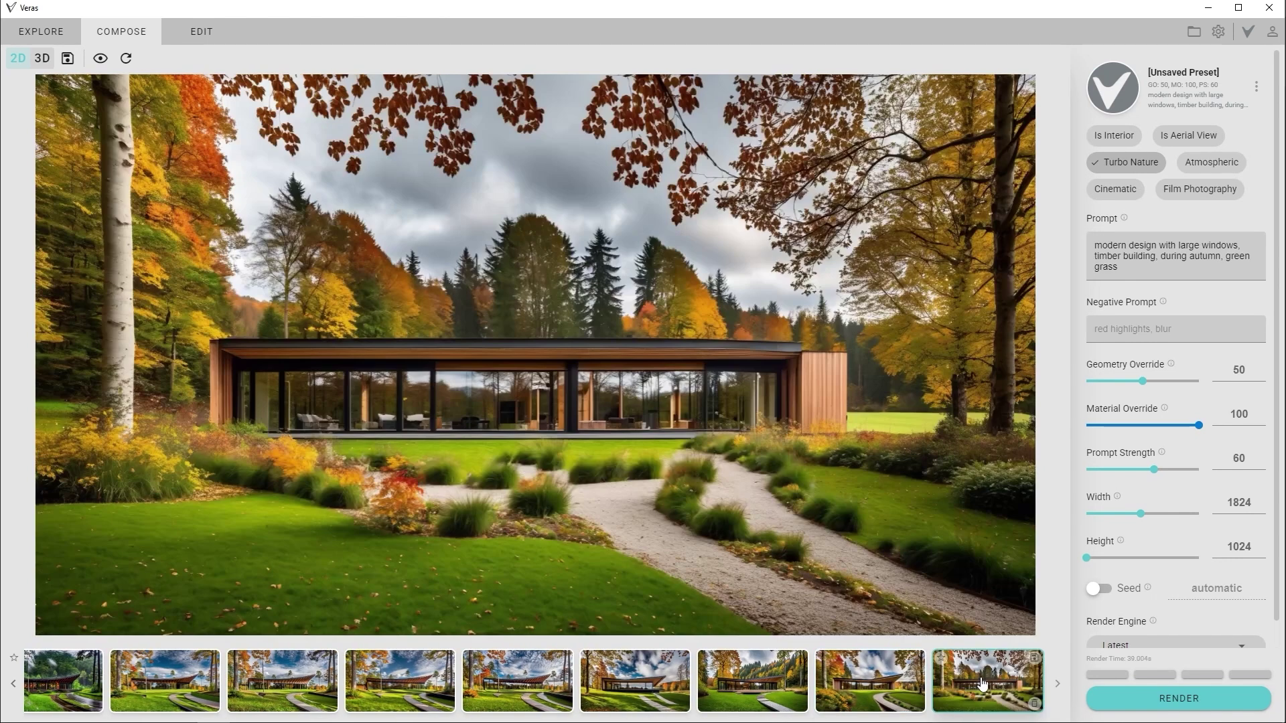
{"action": "left_click", "coordinate": [404, 680]}
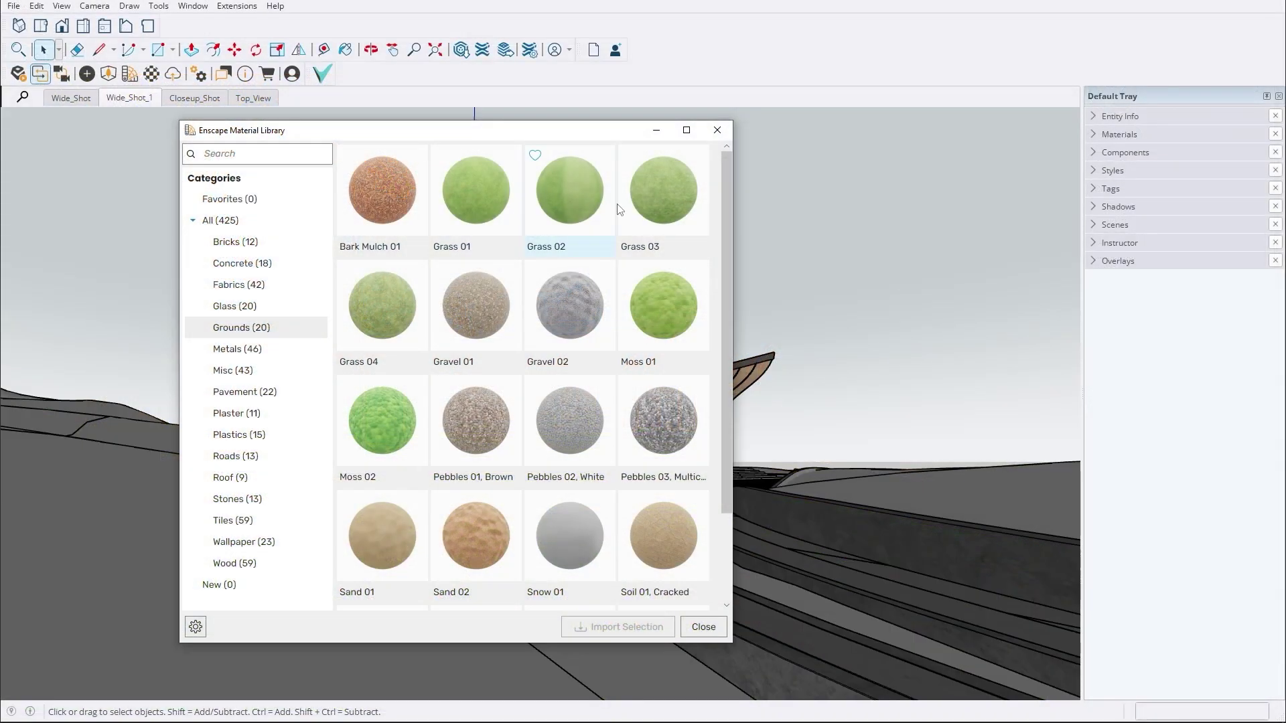
Import the Grass 03 ground material from the Enscape Material Library into the SketchUp model and close the library
{"action": "left_click", "coordinate": [661, 199]}
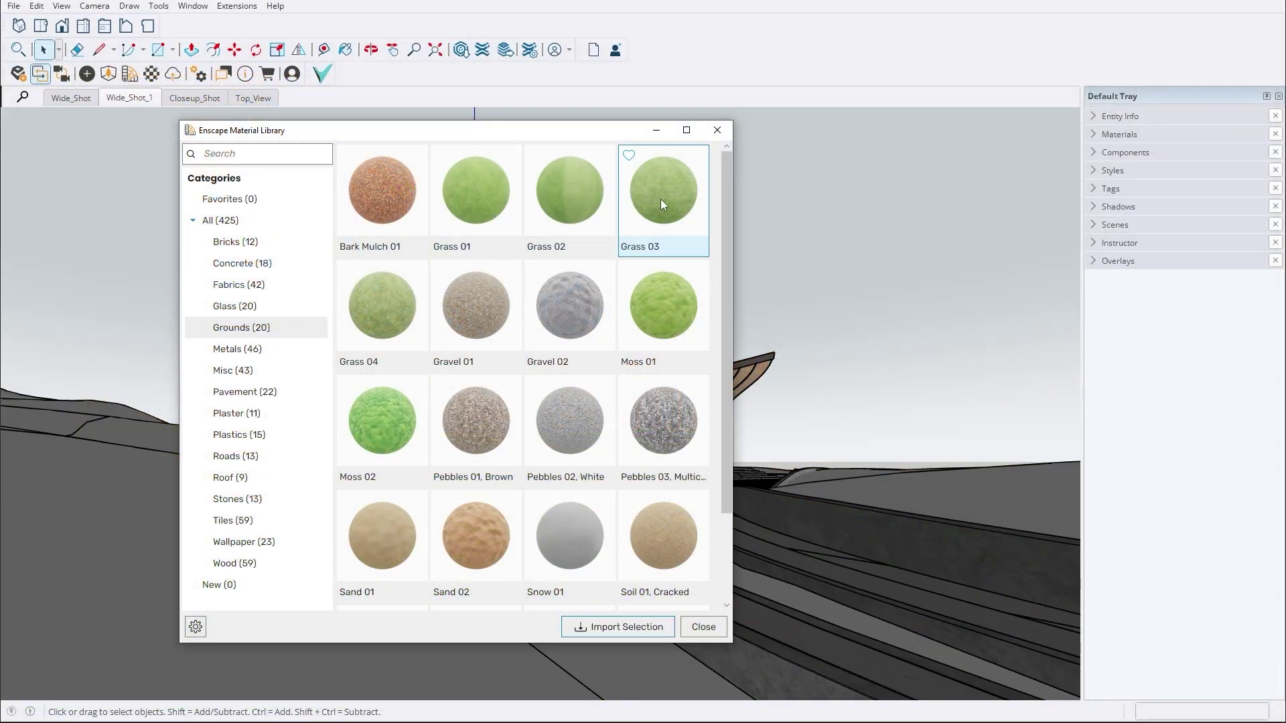
{"action": "left_click", "coordinate": [616, 625]}
{"action": "left_click", "coordinate": [716, 132]}
Paint the terrain surfaces around the building and its paths with the Grass_Garden material
{"action": "left_click", "coordinate": [280, 543]}
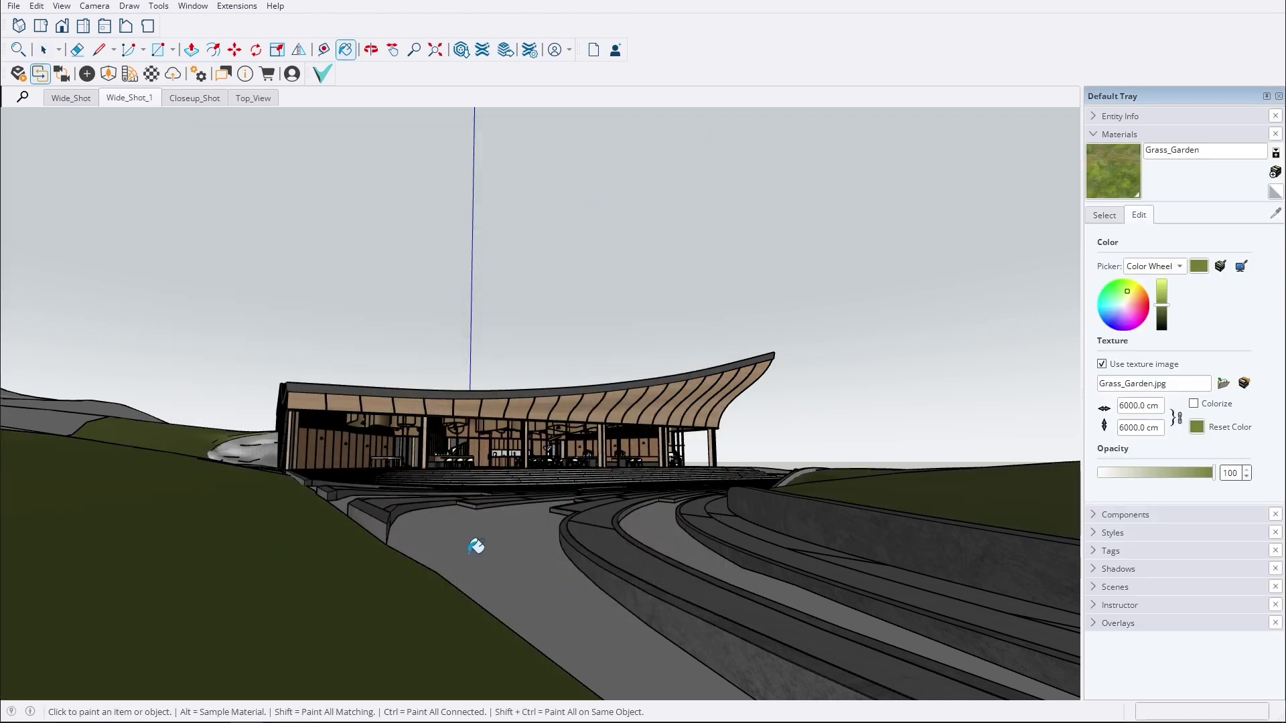
{"action": "left_click", "coordinate": [548, 546]}
{"action": "left_click", "coordinate": [60, 416]}
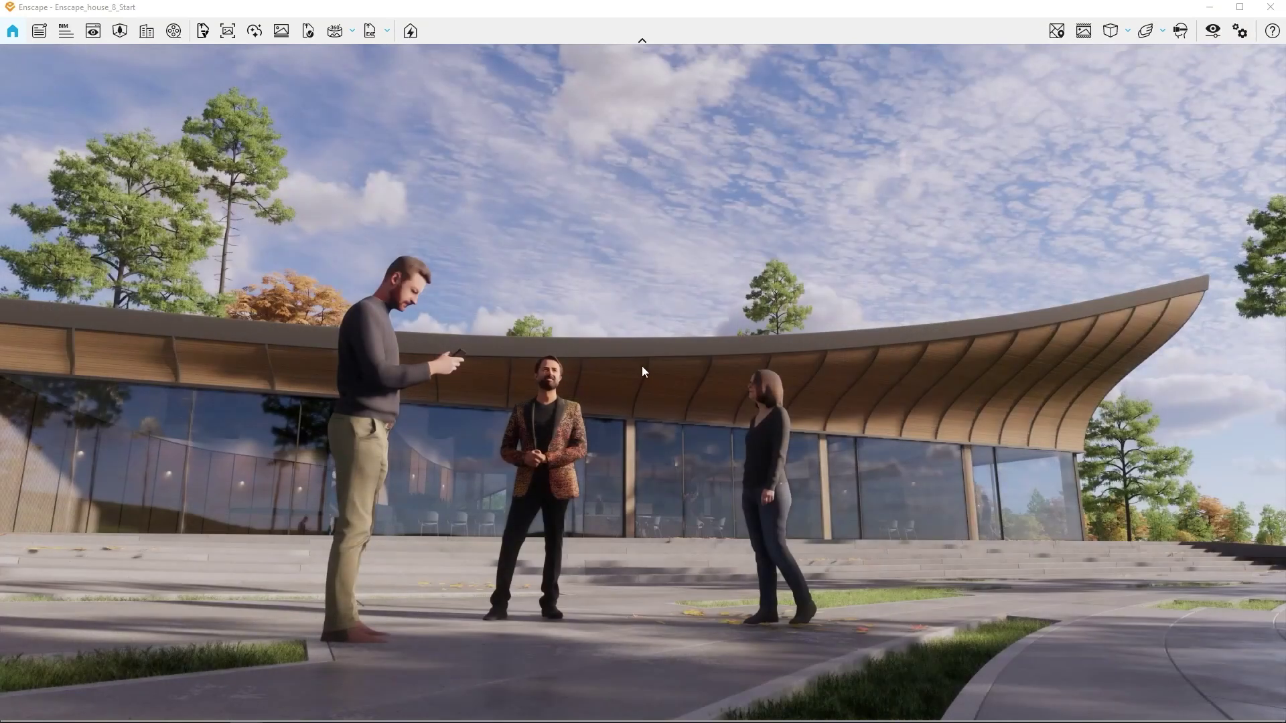
{"action": "left_click", "coordinate": [250, 34]}
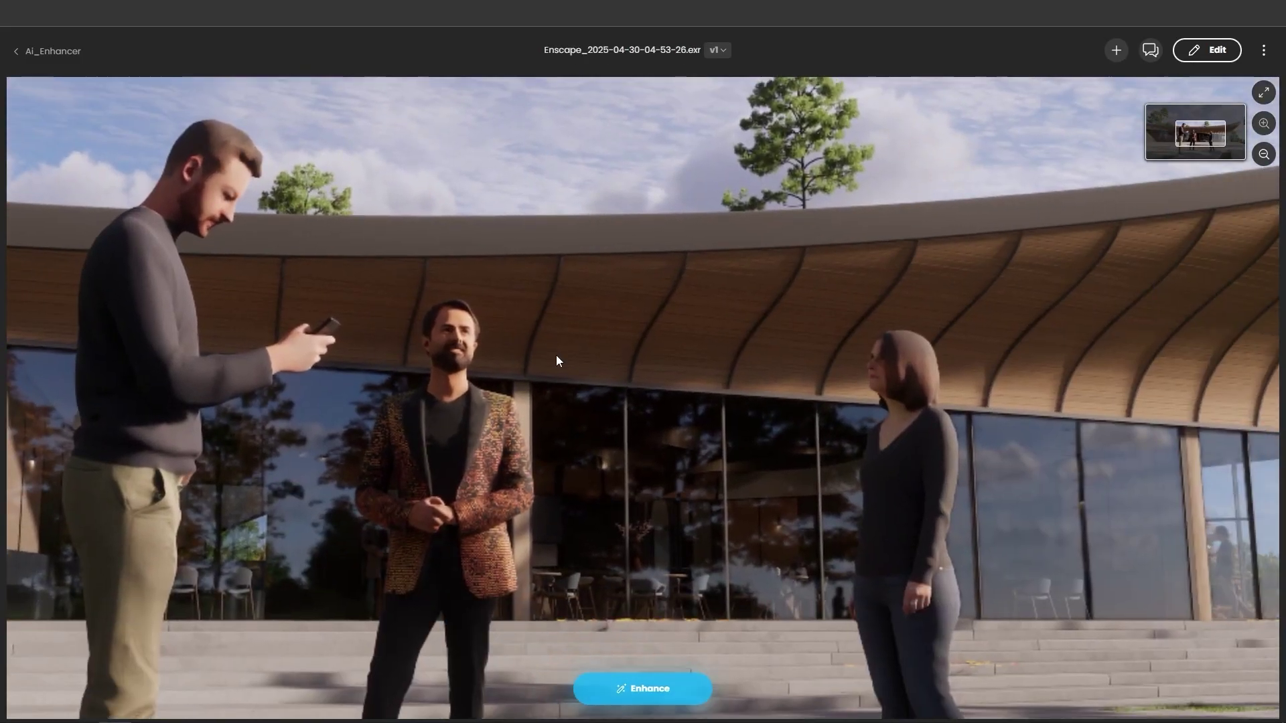
{"action": "left_click", "coordinate": [716, 51]}
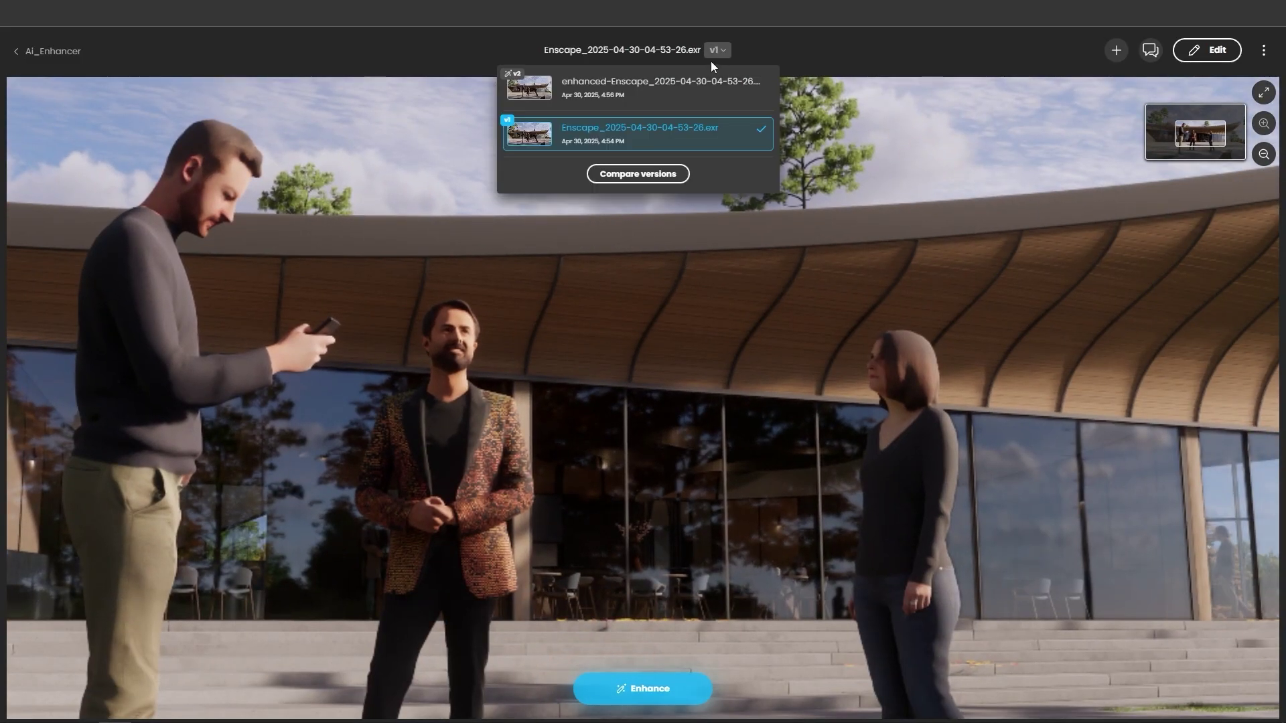
{"action": "left_click", "coordinate": [688, 81]}
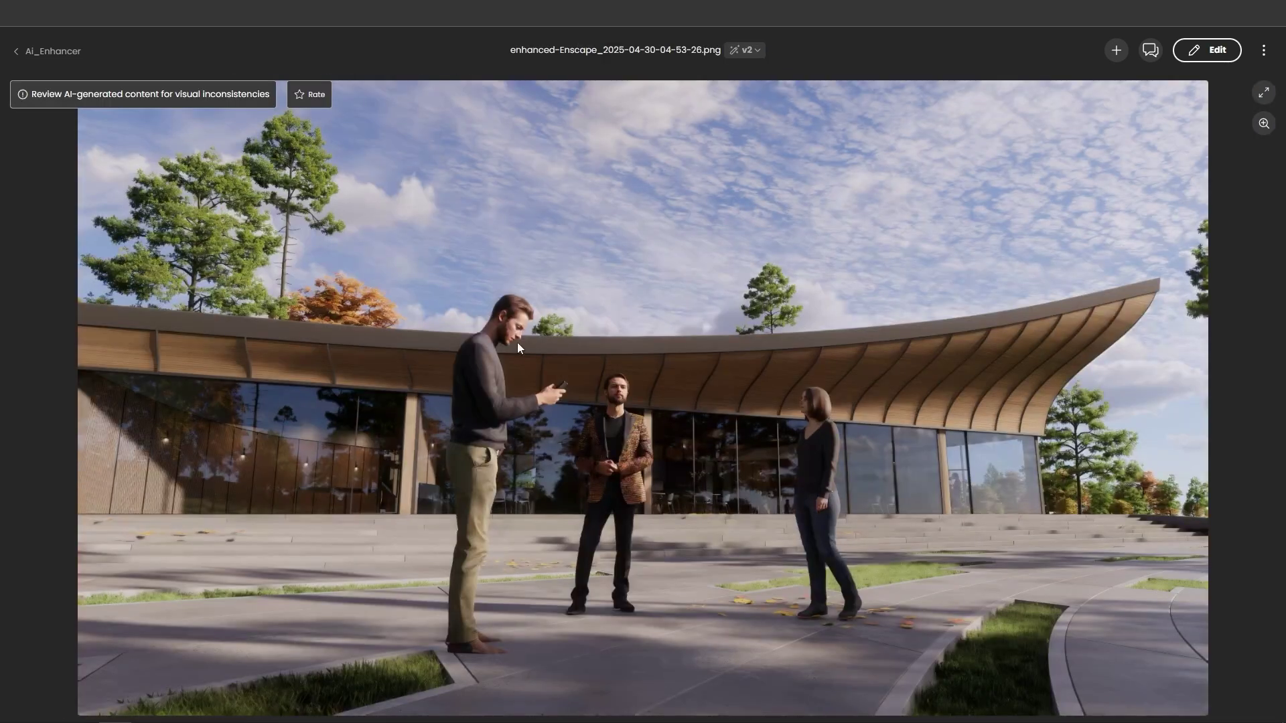
{"action": "scroll", "coordinate": [517, 343], "scroll_direction": "up", "scroll_amount": 3}
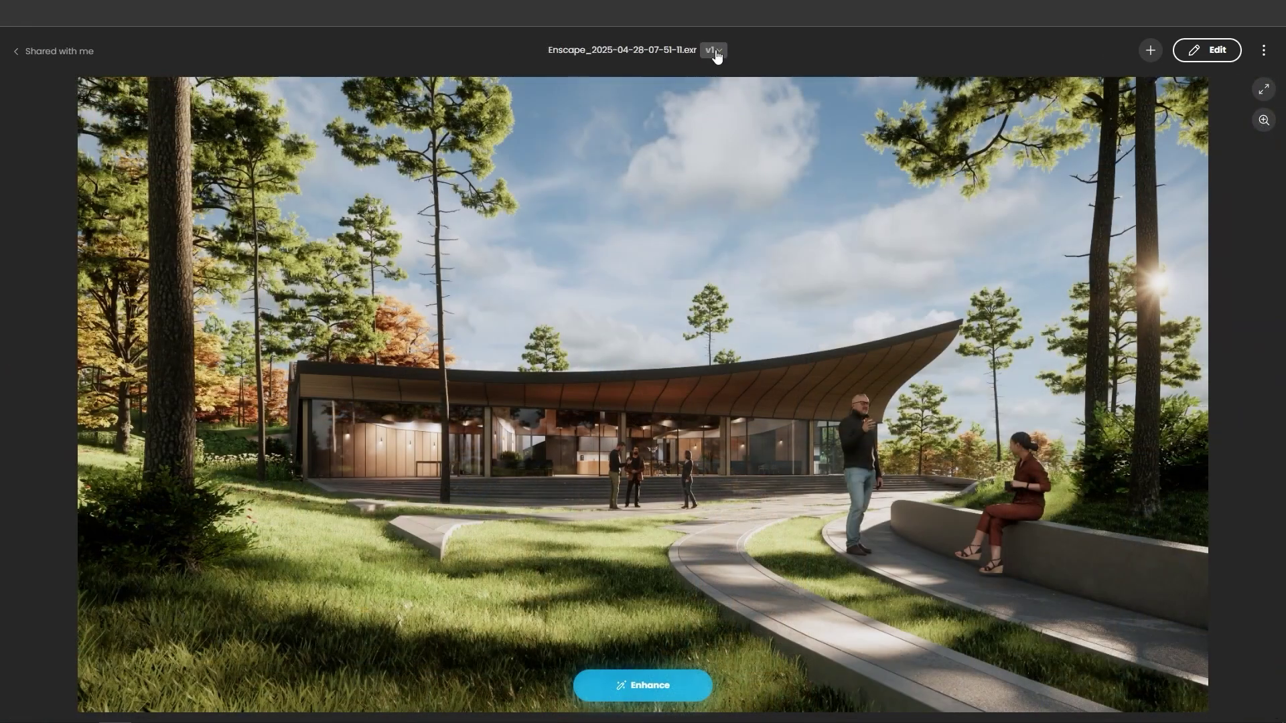
{"action": "left_click", "coordinate": [715, 53]}
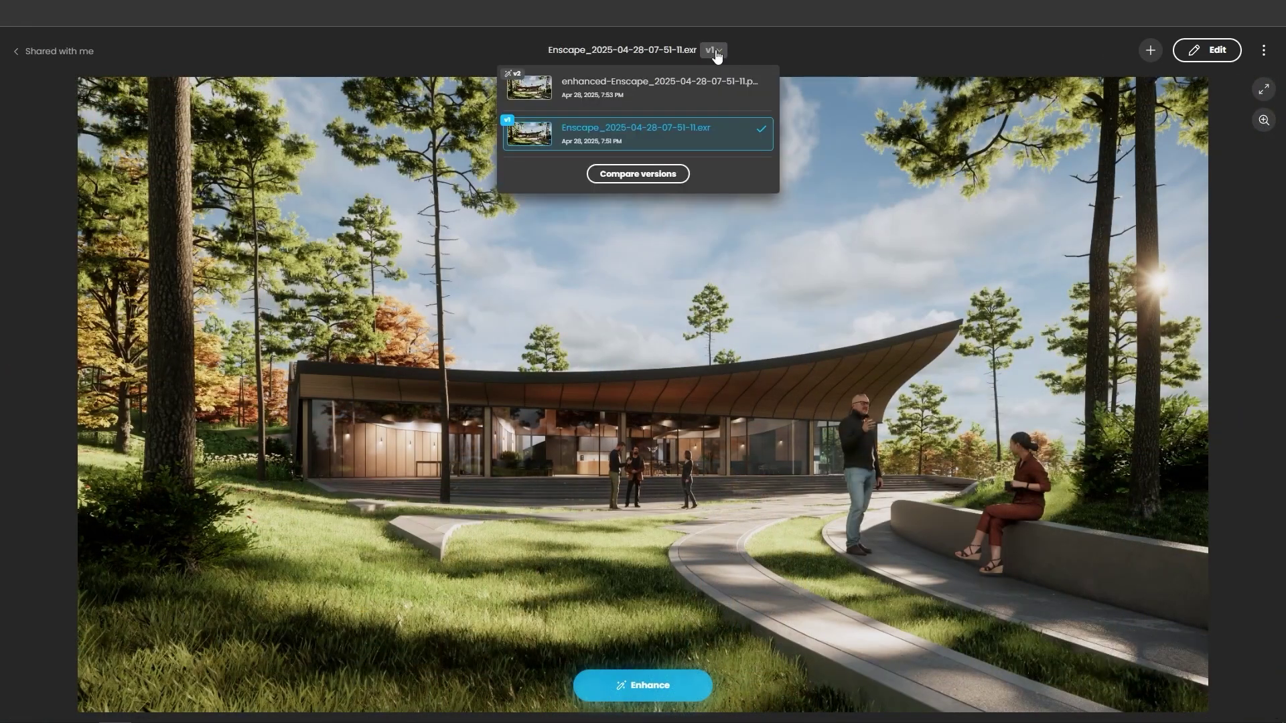
{"action": "left_click", "coordinate": [714, 74]}
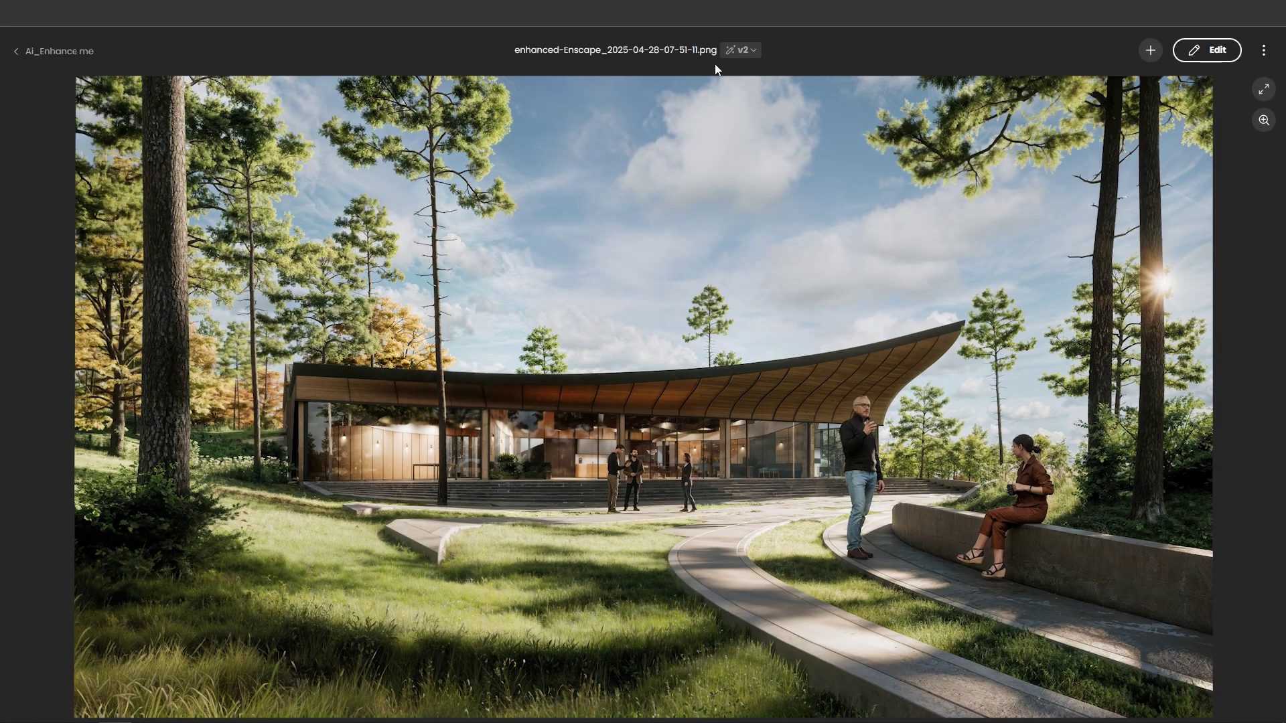